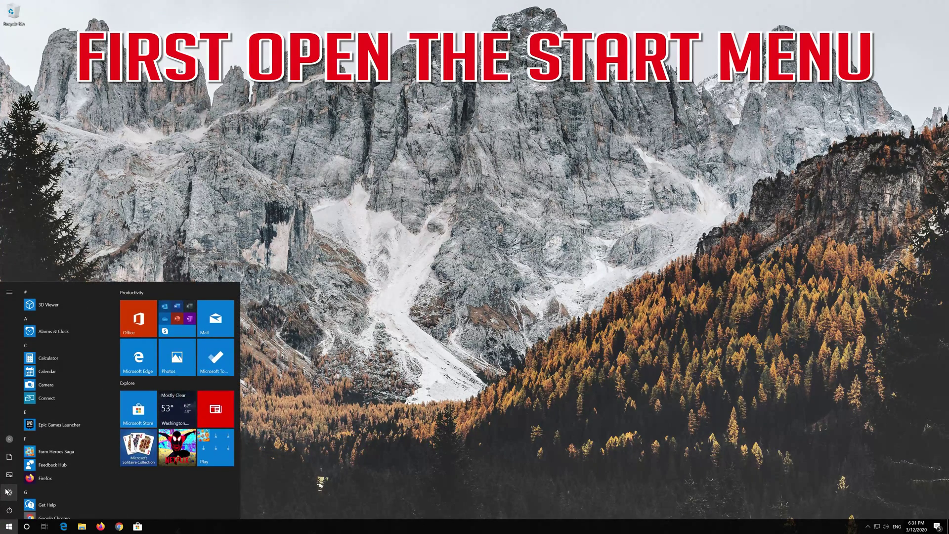
# Step: Open Windows Settings from the gear icon in the Start menu
pyautogui.moveTo(9, 492)
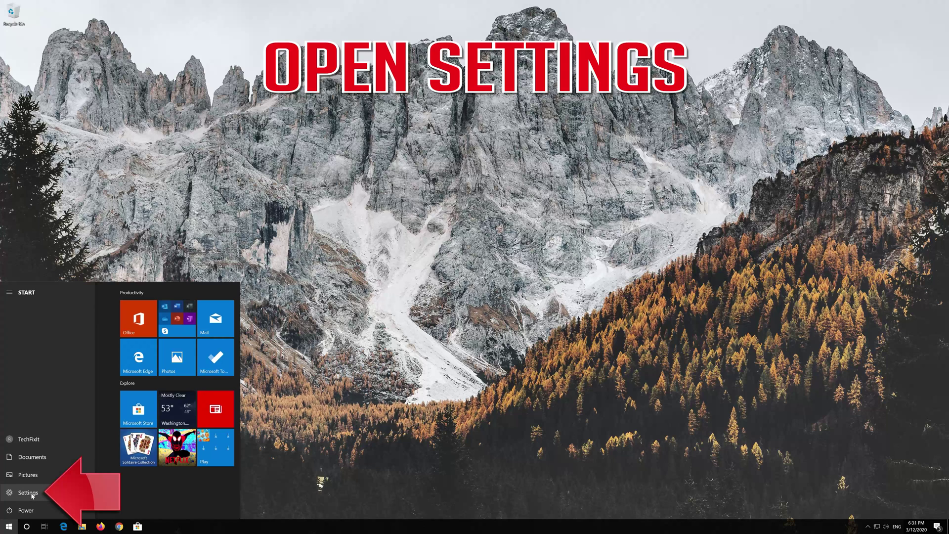
pyautogui.click(30, 492)
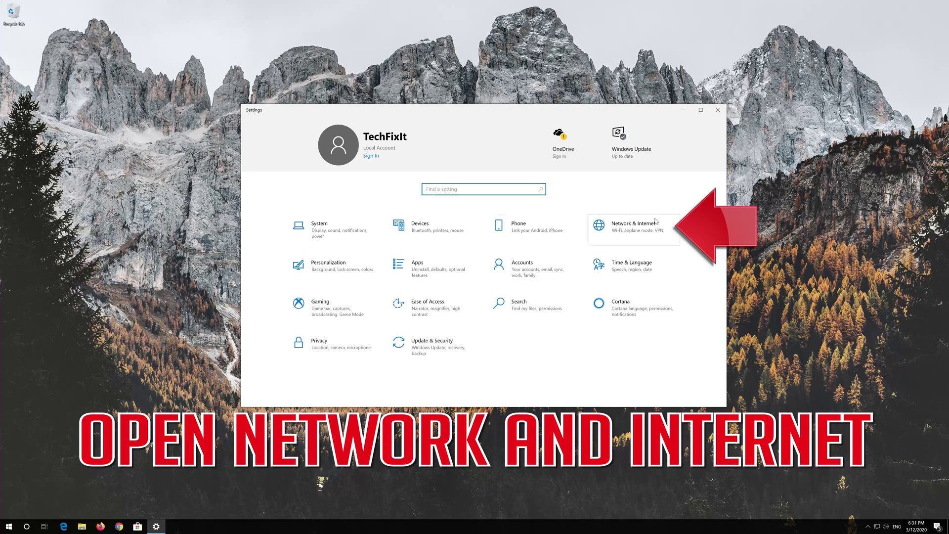
# Step: Go to Network & Internet and open the Network reset page from its Status page
pyautogui.click(632, 230)
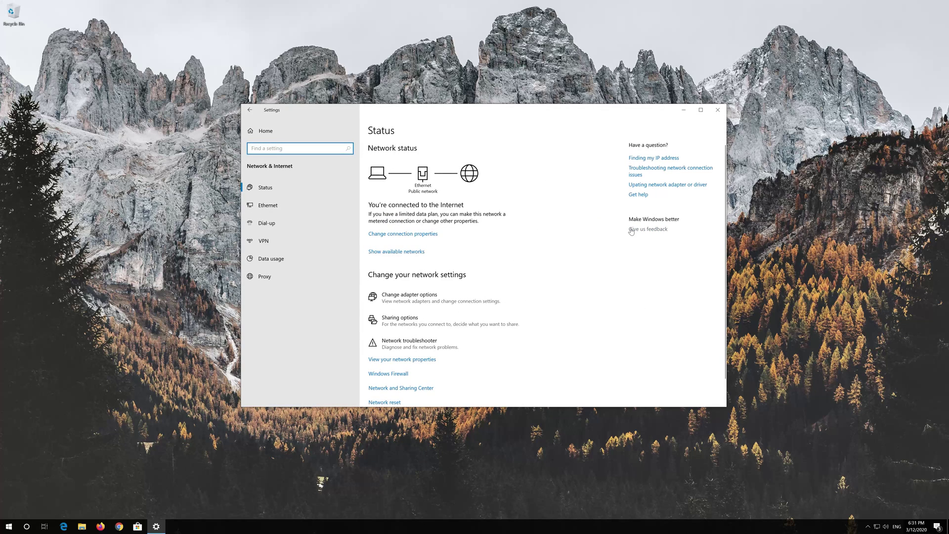
pyautogui.scroll(-1, 457, 266)
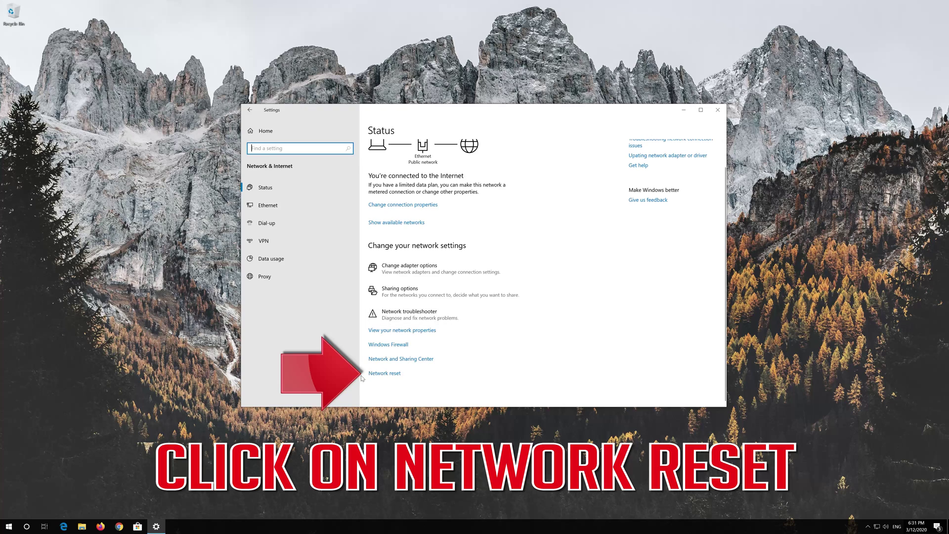
pyautogui.click(390, 373)
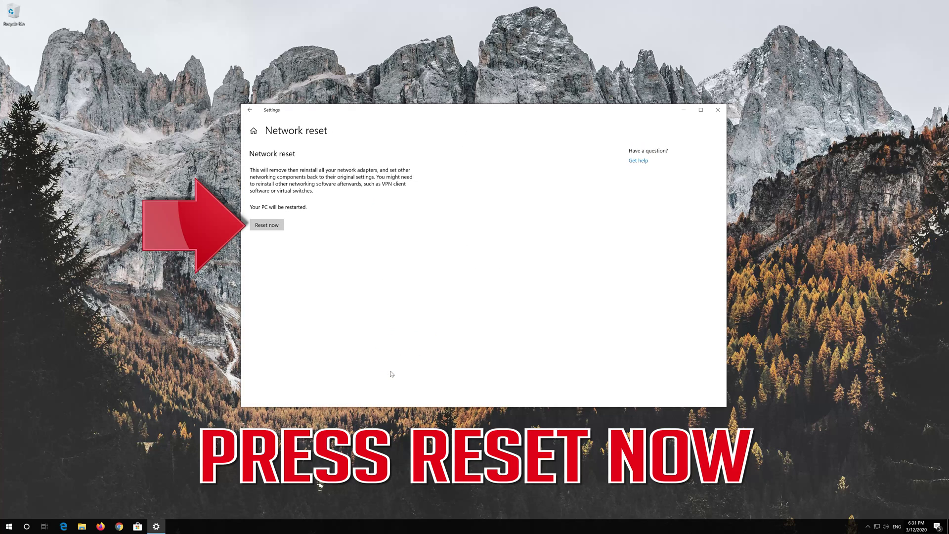
# Step: Reset all network settings, confirm with Yes, and dismiss the 5-minute shutdown notice
pyautogui.click(261, 226)
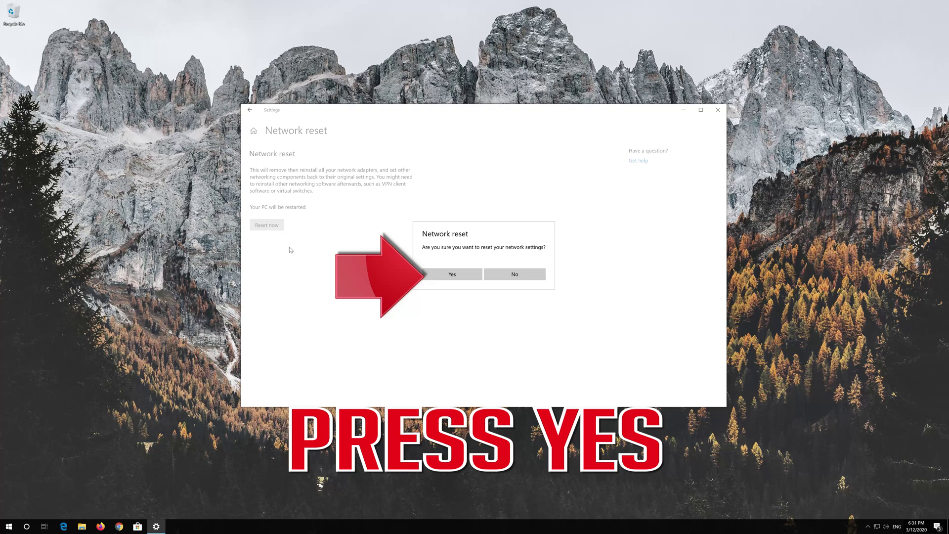
pyautogui.click(451, 275)
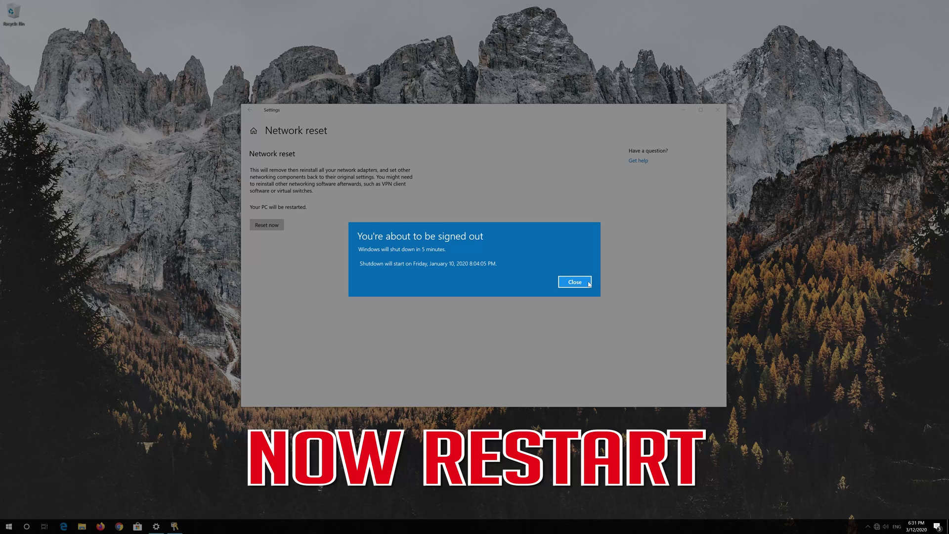
pyautogui.click(589, 283)
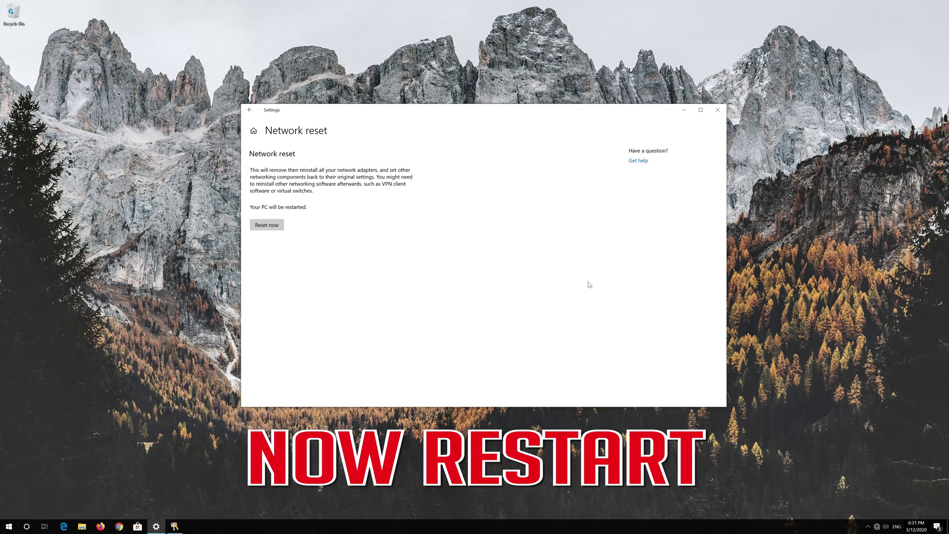
# Step: Close Settings, restart the PC, and answer Yes to network discoverability after reboot
pyautogui.click(717, 110)
pyautogui.click(9, 526)
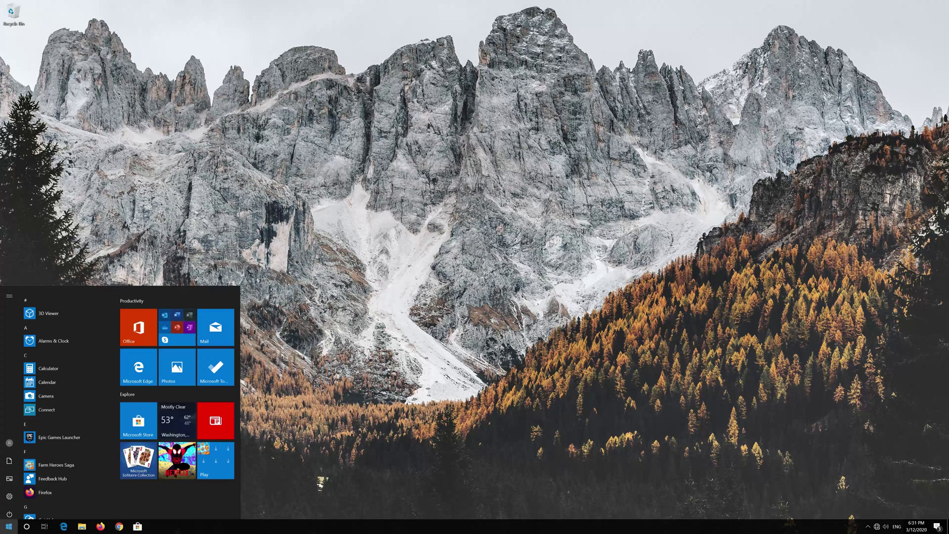
pyautogui.moveTo(3, 513)
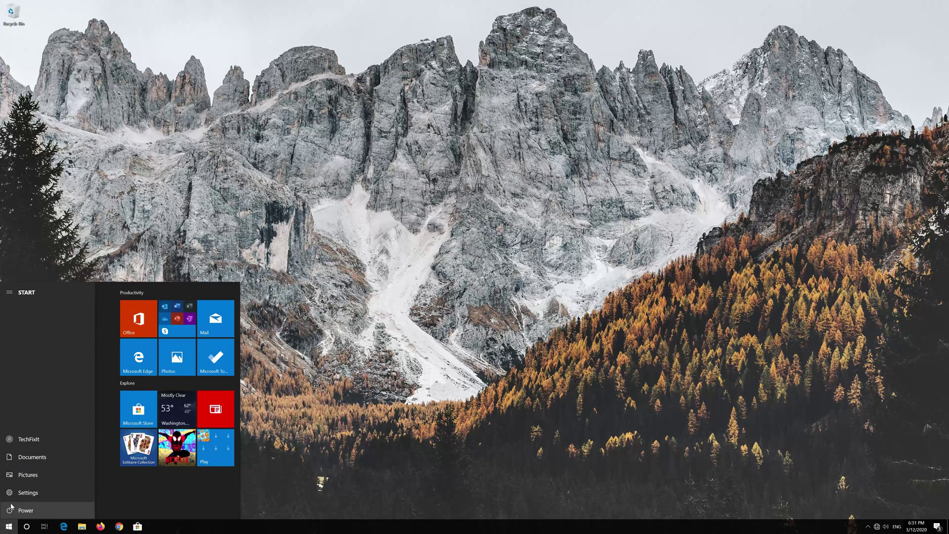
pyautogui.click(12, 509)
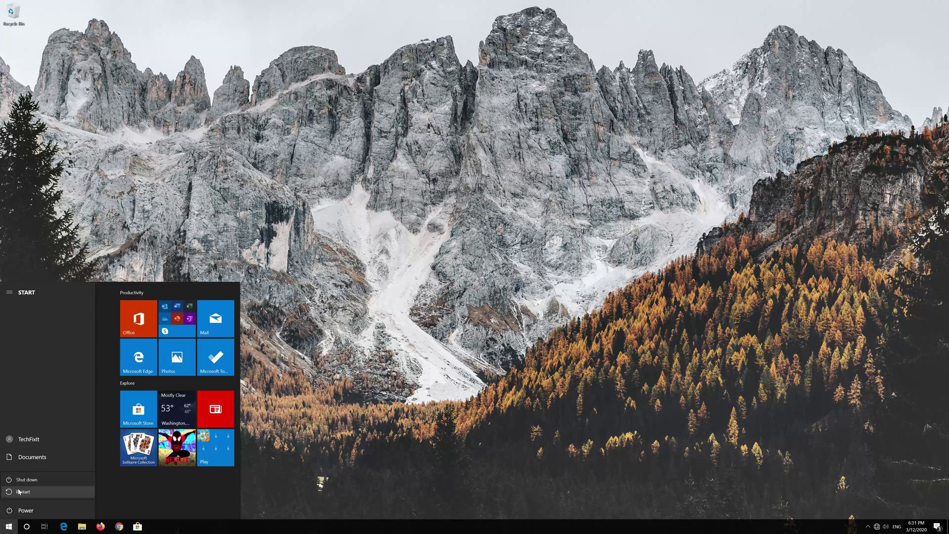
pyautogui.click(19, 490)
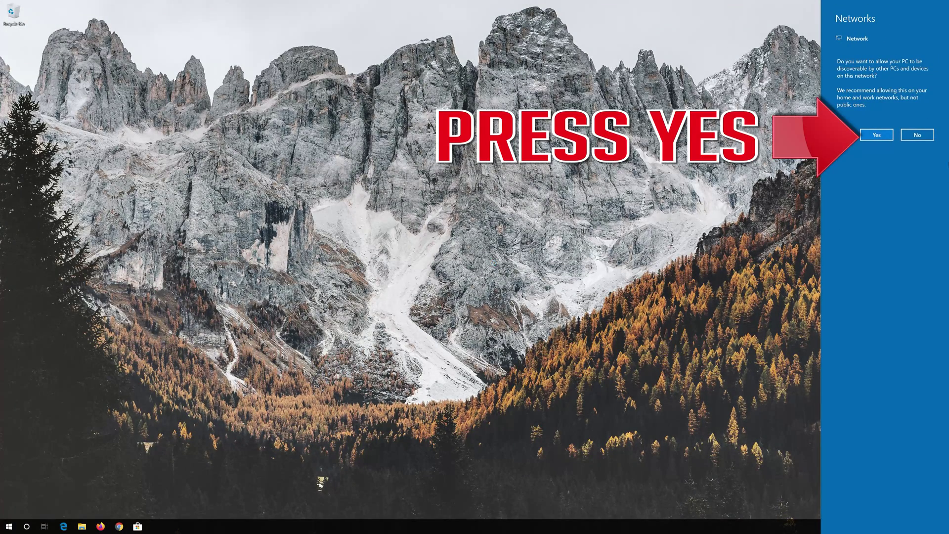
pyautogui.click(882, 135)
pyautogui.click(875, 140)
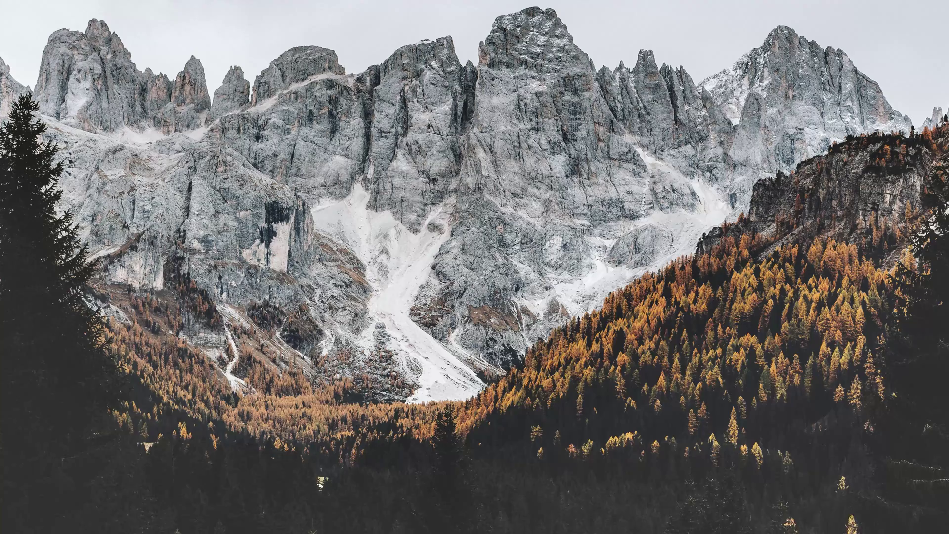
# Step: Search the Start menu for 'control panel' and open Control Panel
pyautogui.press('super')
pyautogui.write('con')
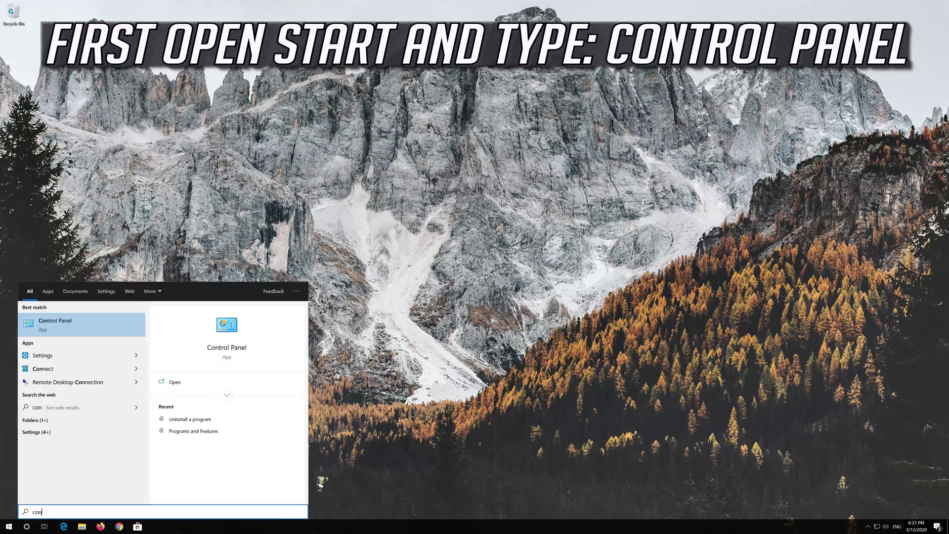
pyautogui.write('trol panel')
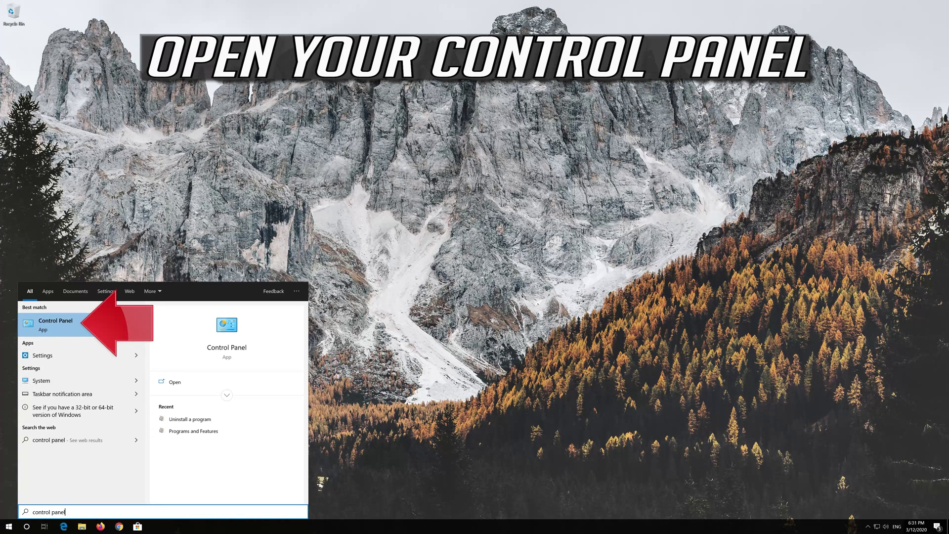
pyautogui.click(88, 326)
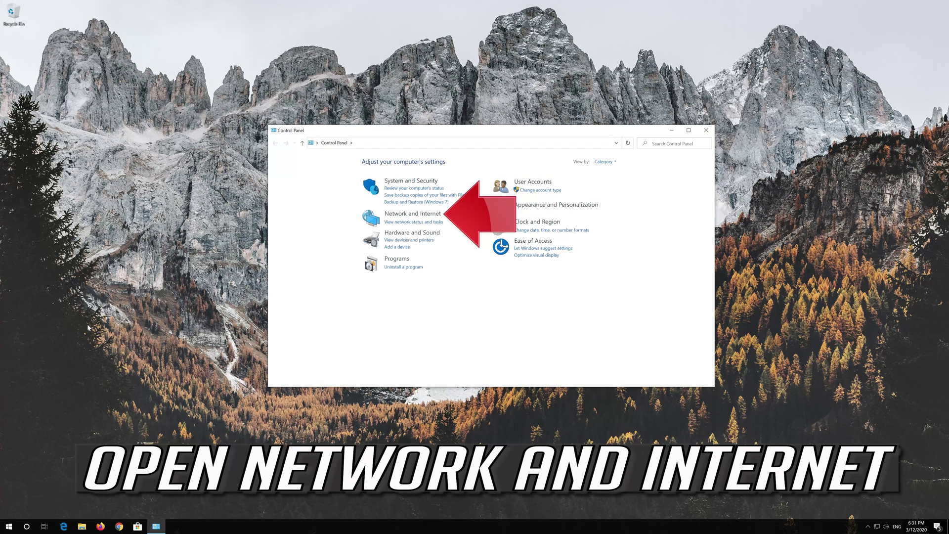
# Step: Open Network Connections via Network and Sharing Center and right-click the Ethernet adapter
pyautogui.click(412, 213)
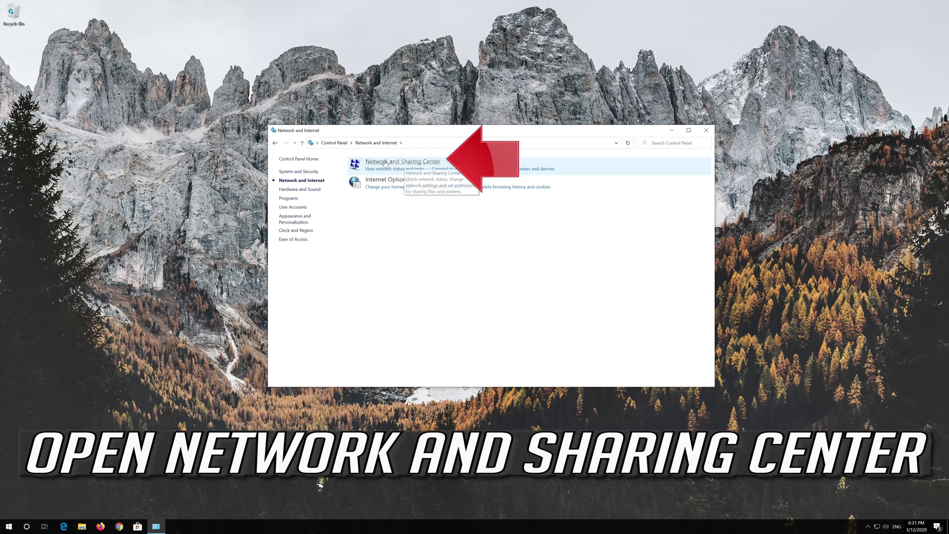
pyautogui.click(412, 163)
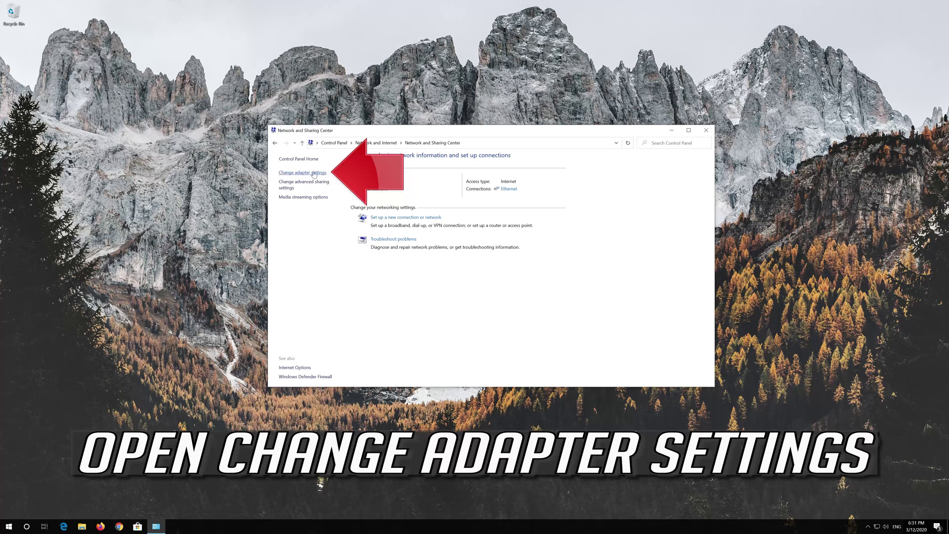
pyautogui.click(302, 172)
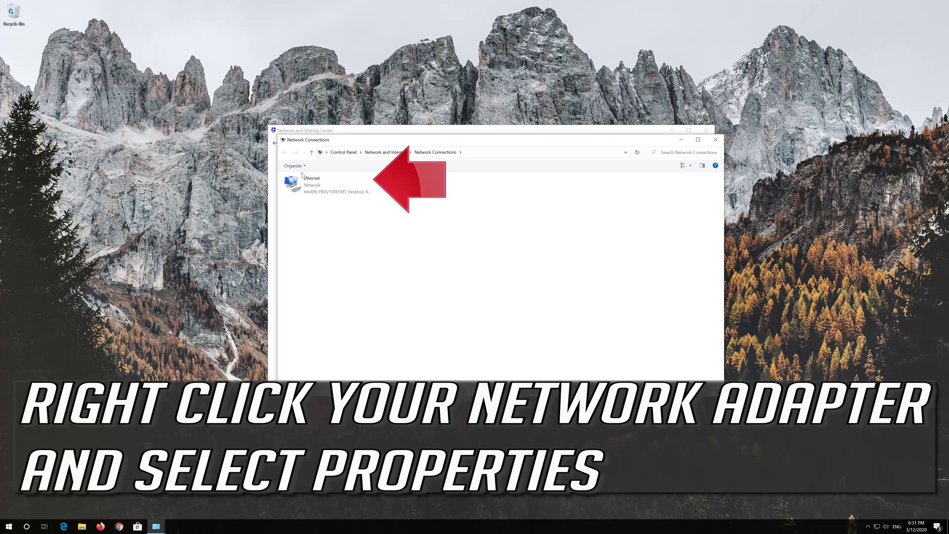
pyautogui.click(366, 185)
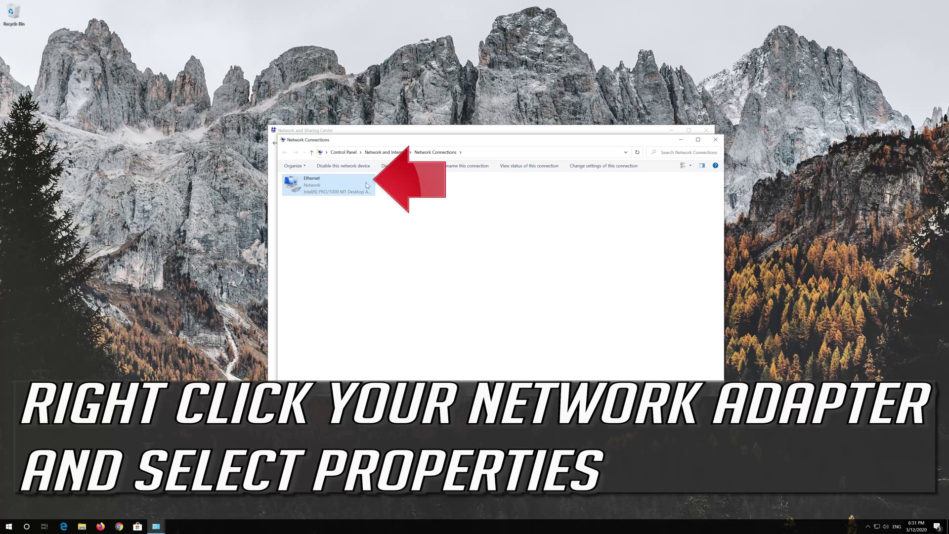
pyautogui.rightClick(326, 184)
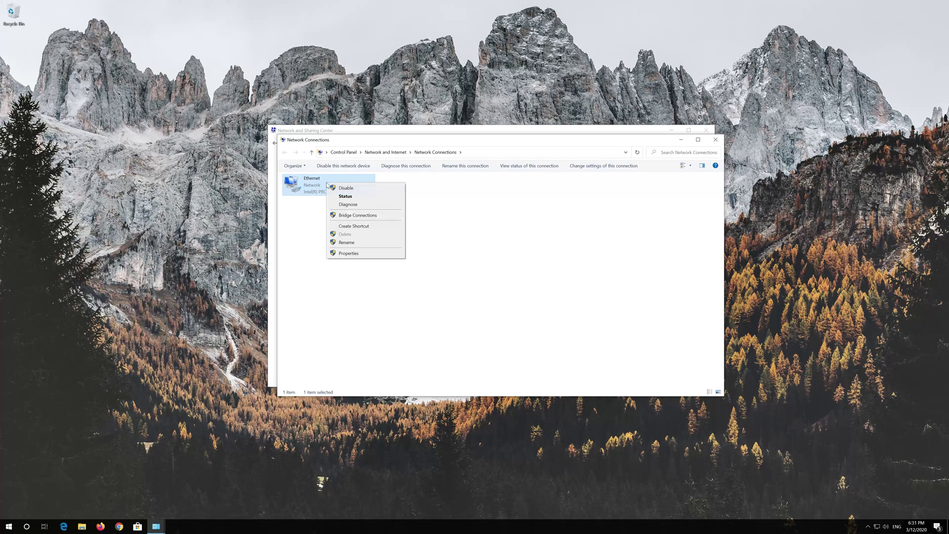
# Step: Open the Ethernet adapter's properties and its Internet Protocol Version 4 (TCP/IPv4) settings
pyautogui.click(348, 253)
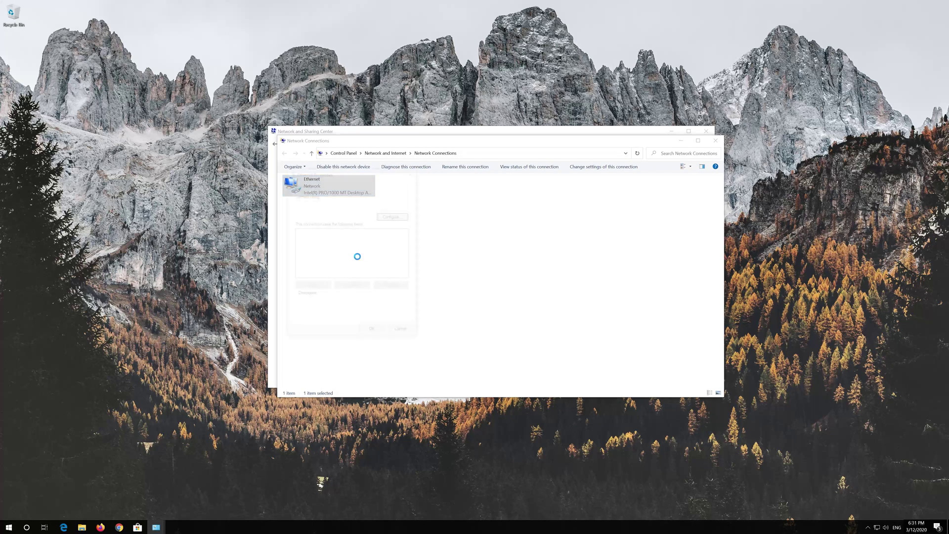
pyautogui.moveTo(351, 177); pyautogui.dragTo(500, 181)
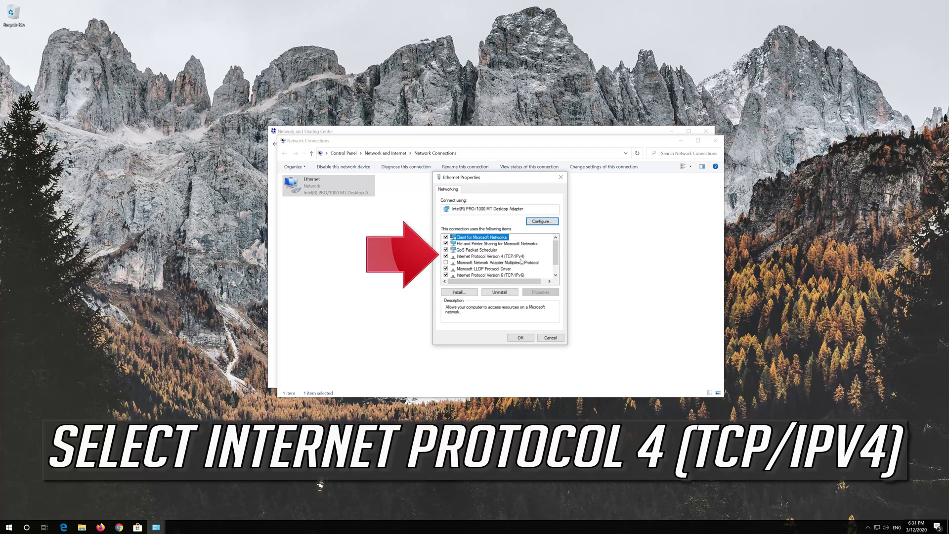
pyautogui.click(512, 257)
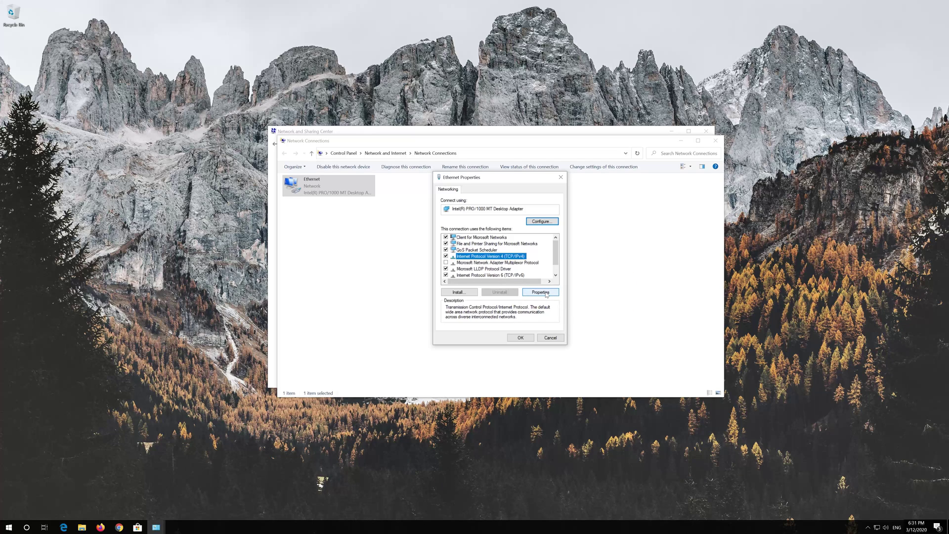
pyautogui.click(540, 292)
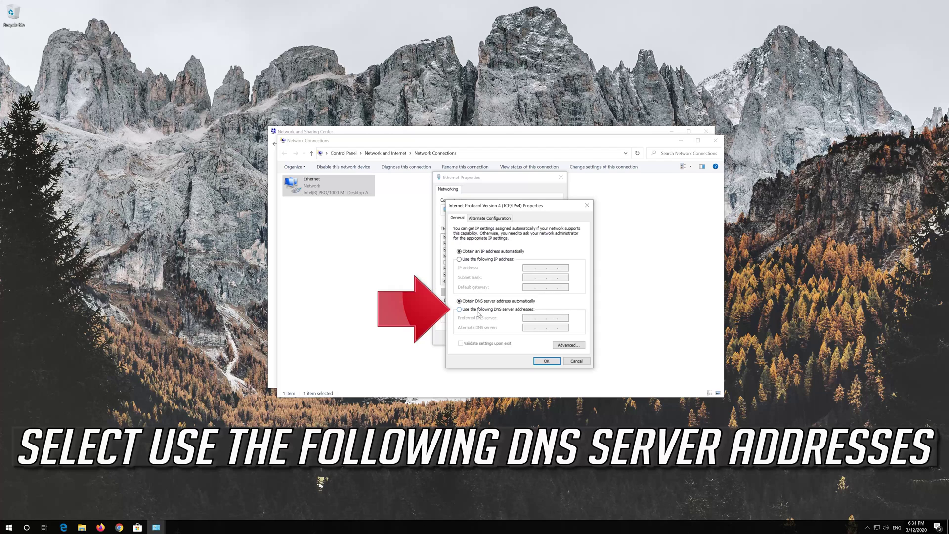
# Step: Set the DNS servers to 1.1.1.1 and 1.0.0.1, then save and close the Ethernet properties
pyautogui.click(459, 310)
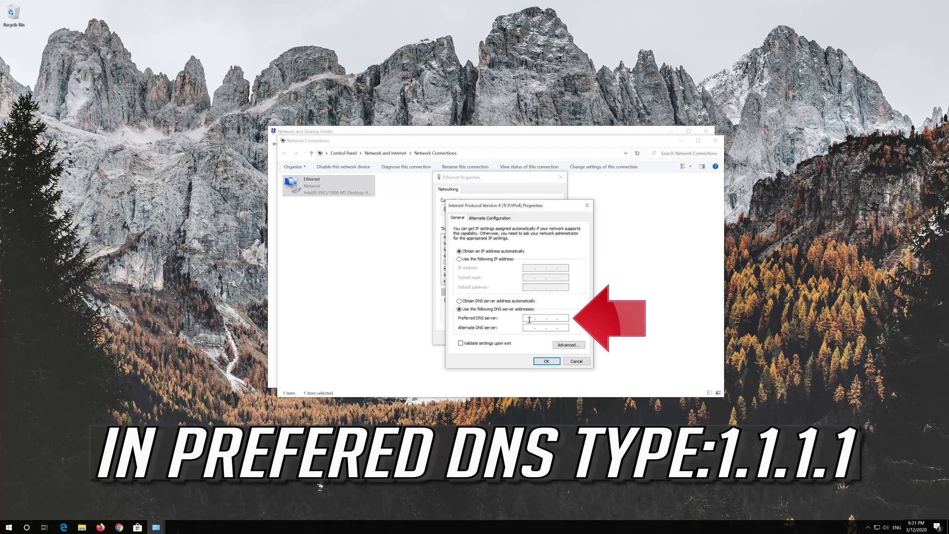
pyautogui.write('1.1.1.1')
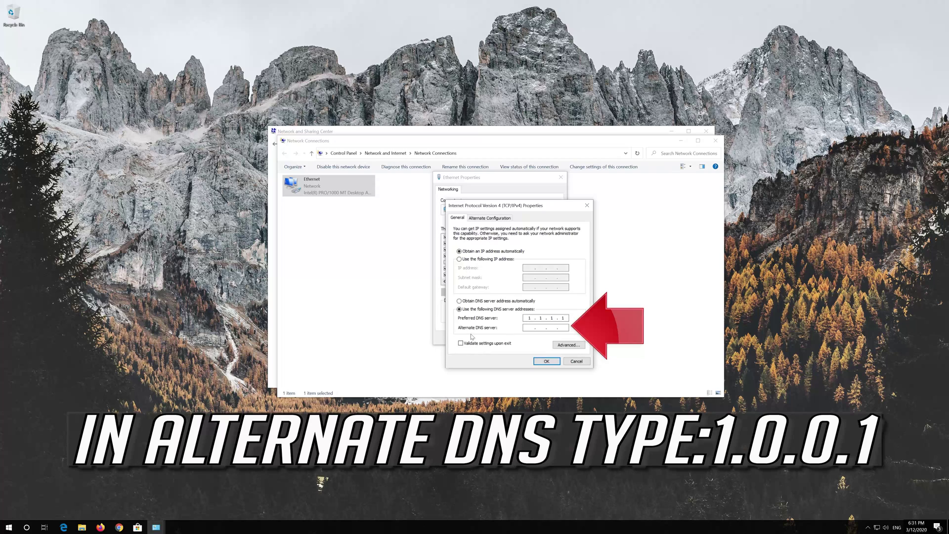
pyautogui.click(528, 326)
pyautogui.write('1.0.0.')
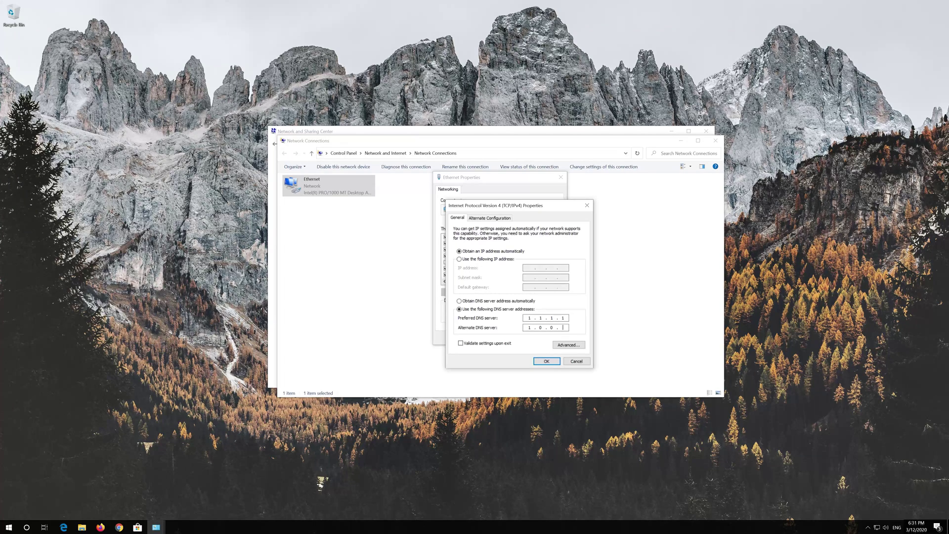
pyautogui.write('1')
pyautogui.click(546, 361)
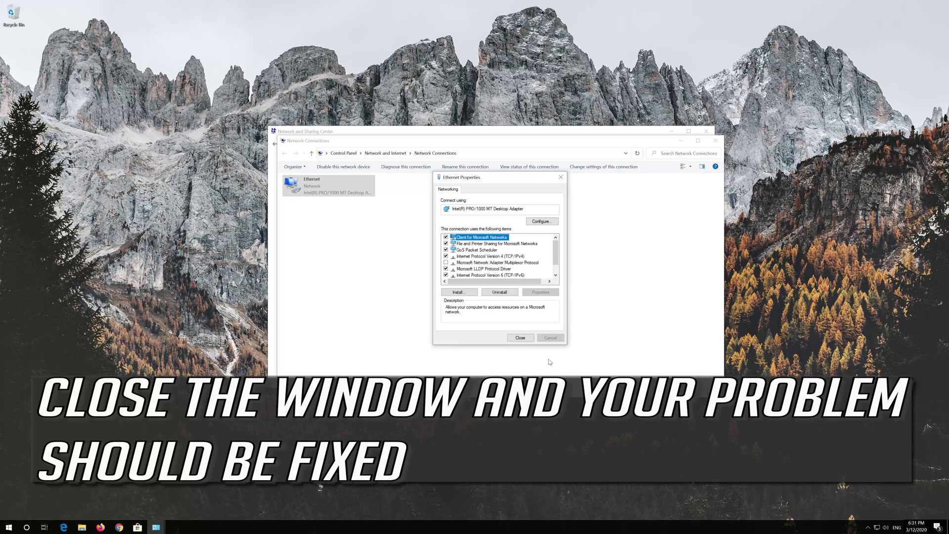
pyautogui.click(520, 338)
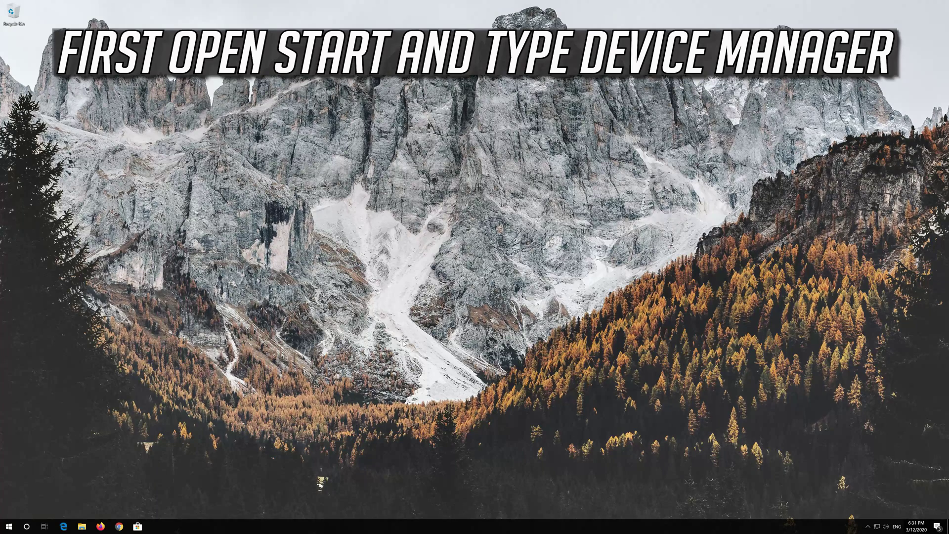
# Step: Search the Start menu for 'device manager' and open Device Manager
pyautogui.press('super')
pyautogui.write('device manager')
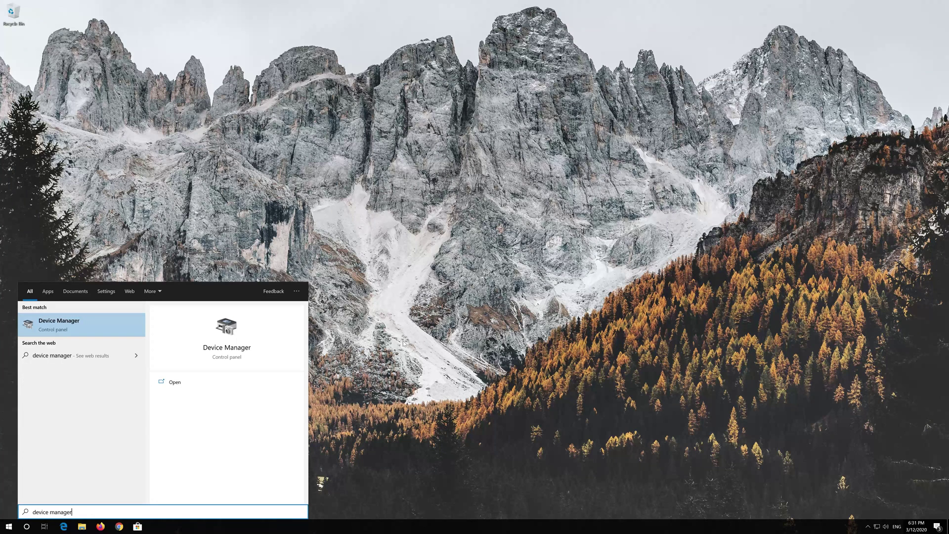
pyautogui.click(72, 325)
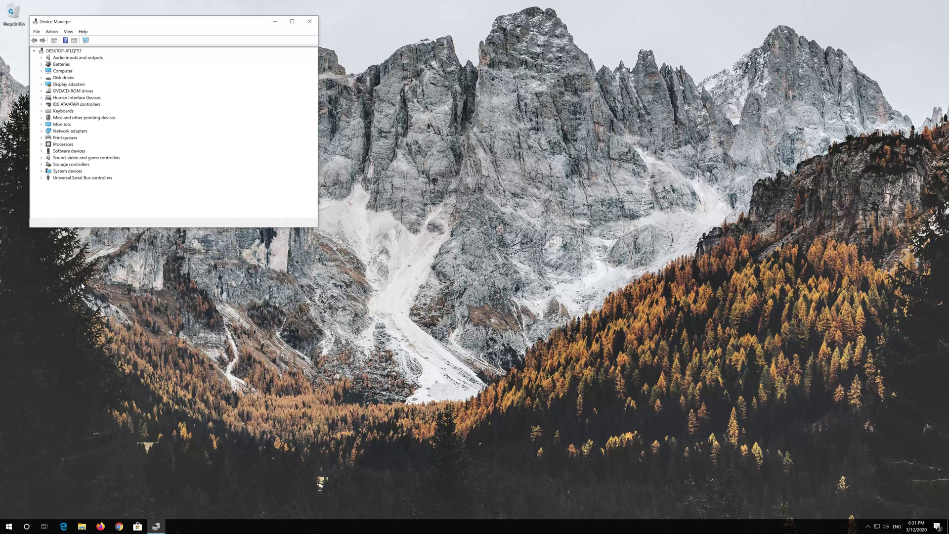
# Step: Expand Network adapters and choose Uninstall device for the Intel(R) PRO/1000 MT Desktop Adapter
pyautogui.moveTo(175, 25); pyautogui.dragTo(425, 126)
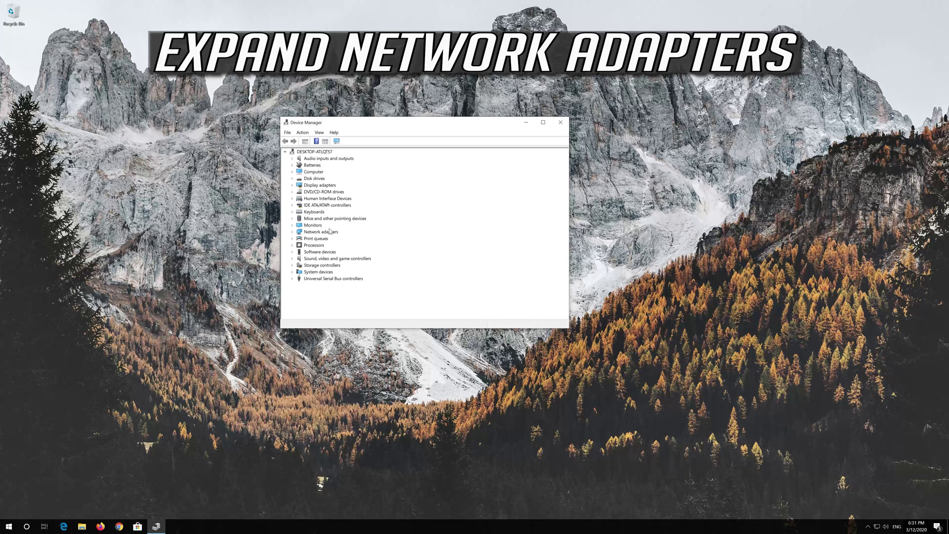
pyautogui.click(293, 232)
pyautogui.click(316, 238)
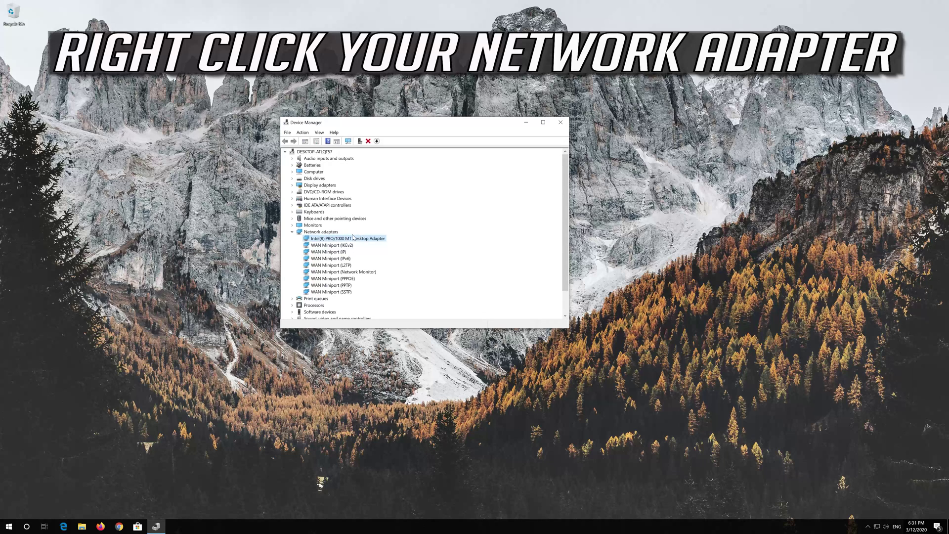
pyautogui.rightClick(352, 239)
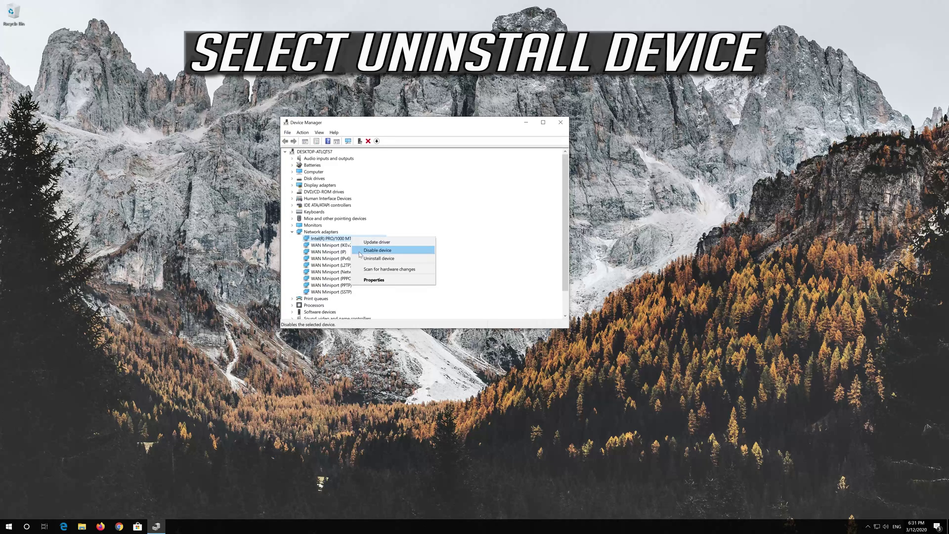
pyautogui.click(396, 259)
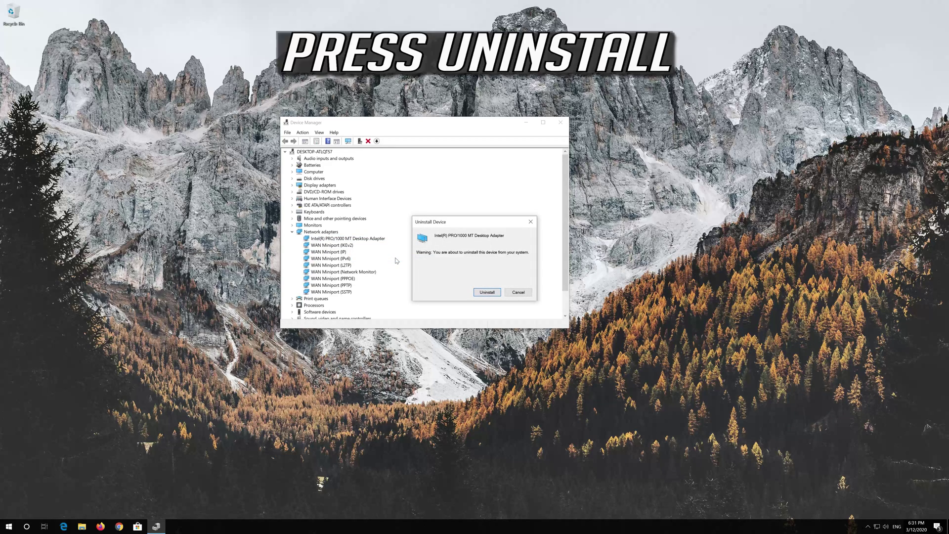
# Step: Confirm uninstalling the Intel(R) PRO/1000 MT Desktop Adapter, then restart Windows
pyautogui.click(492, 293)
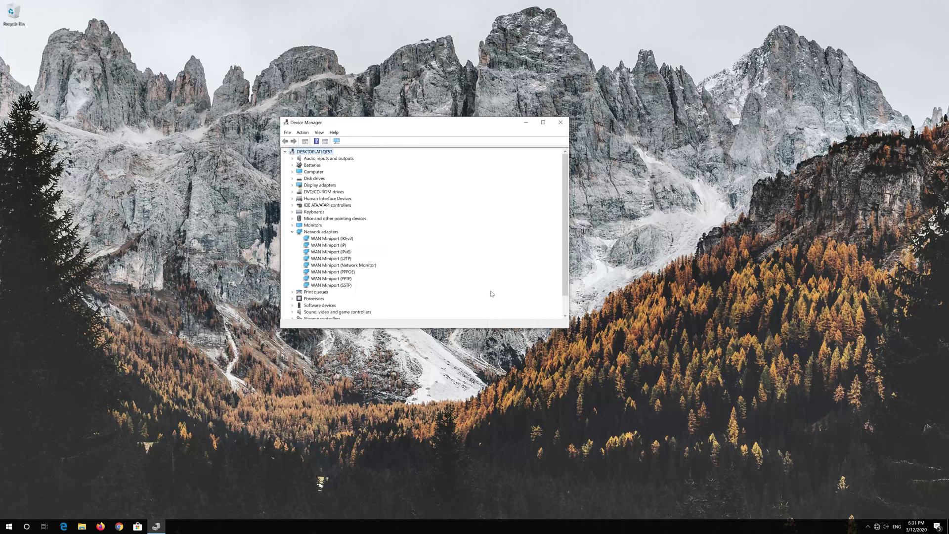
pyautogui.click(566, 127)
pyautogui.click(9, 526)
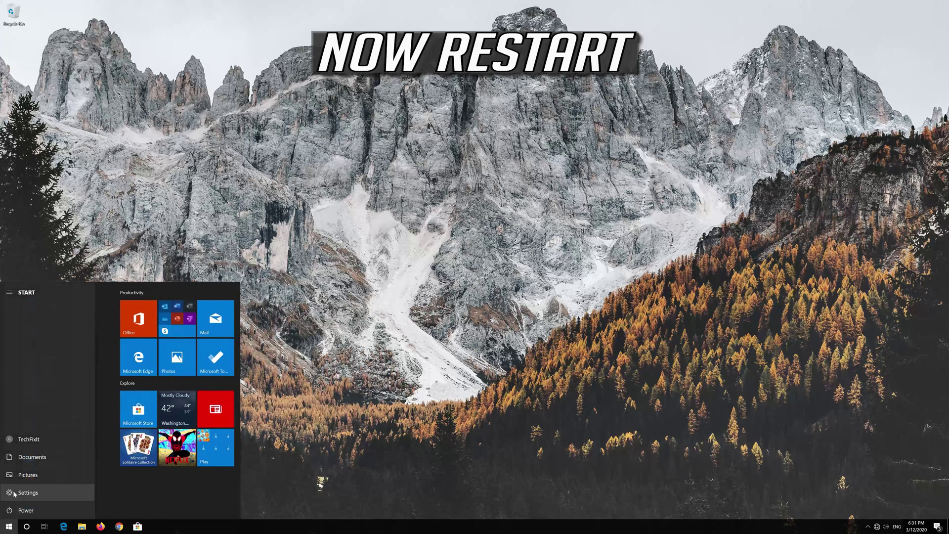
pyautogui.click(19, 510)
pyautogui.click(19, 492)
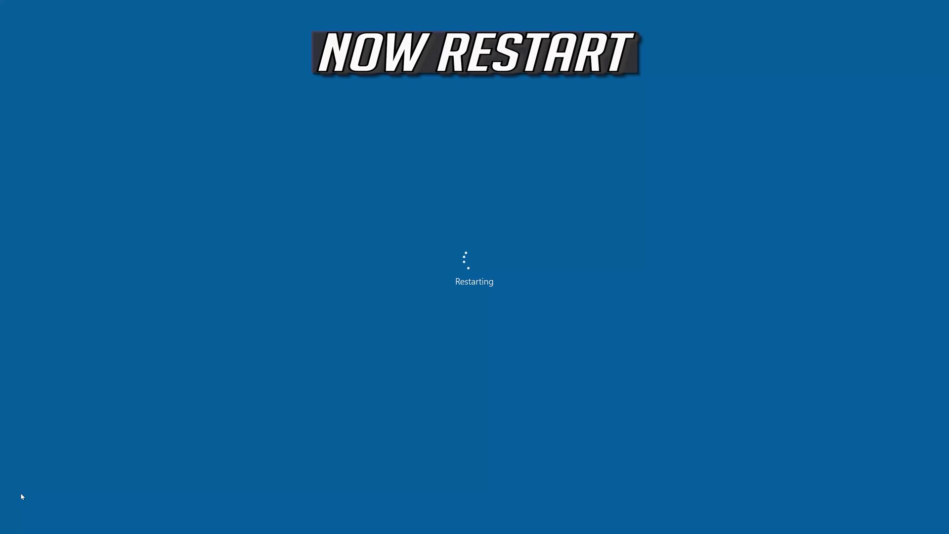